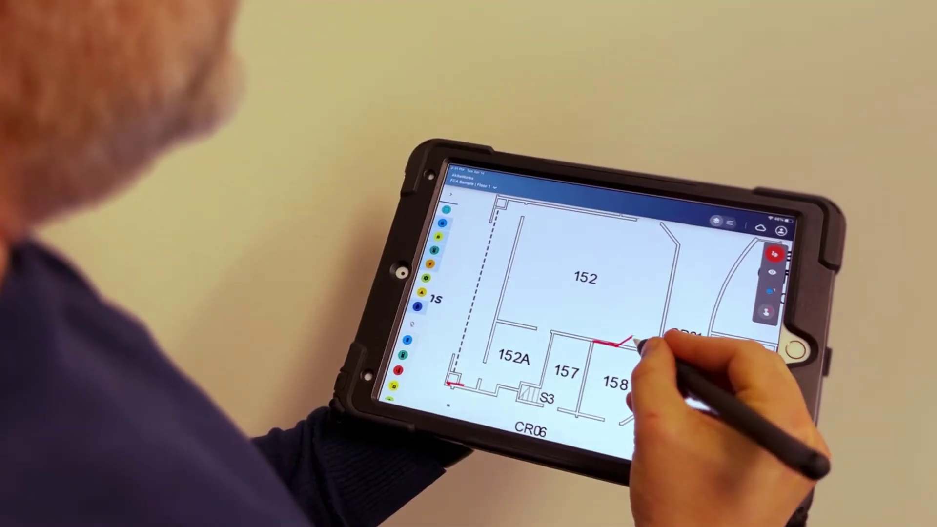
Step: Draw a red freehand line along the top wall of room 158
left_click_drag(644, 349, 668, 359)
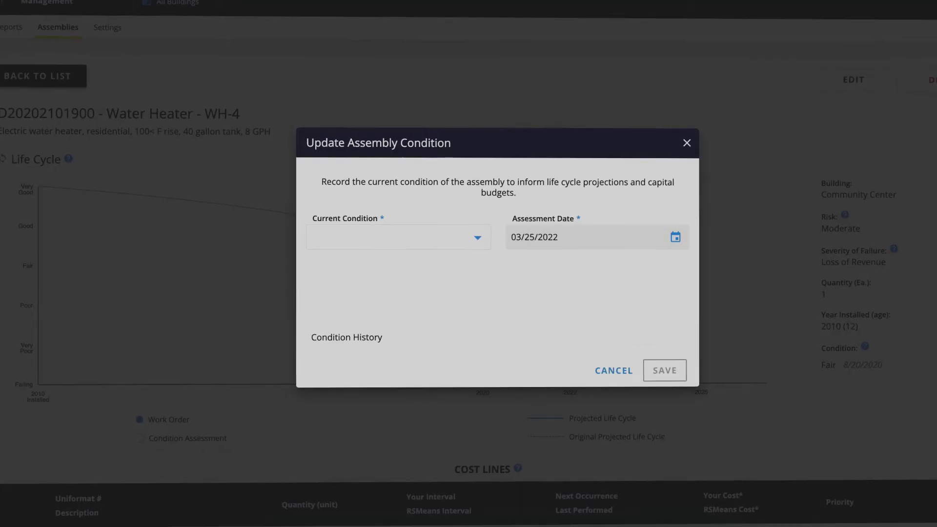
Step: Show Water Heater WH-4's Current Condition ratings, from Very Good to Failing
left_click(468, 213)
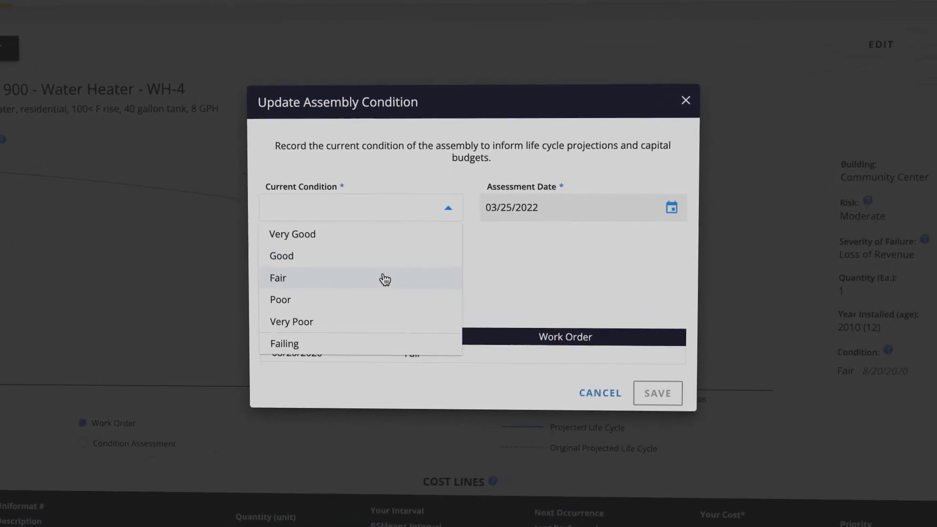